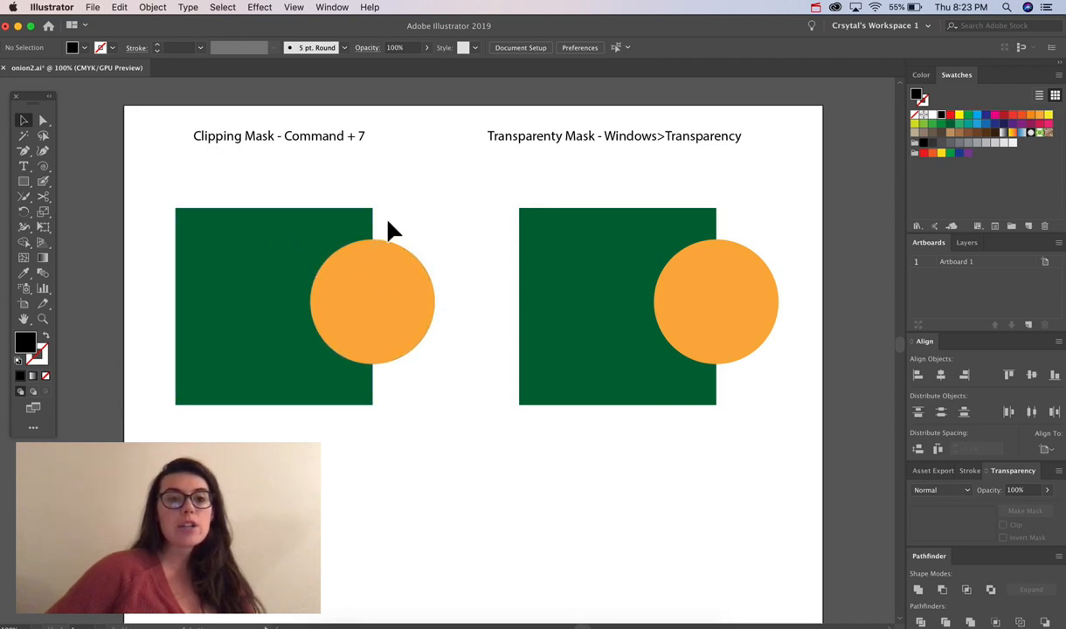
Make a clipping mask from the left green square and its orange circle, and release it again
left_click_drag(367, 245, 337, 288)
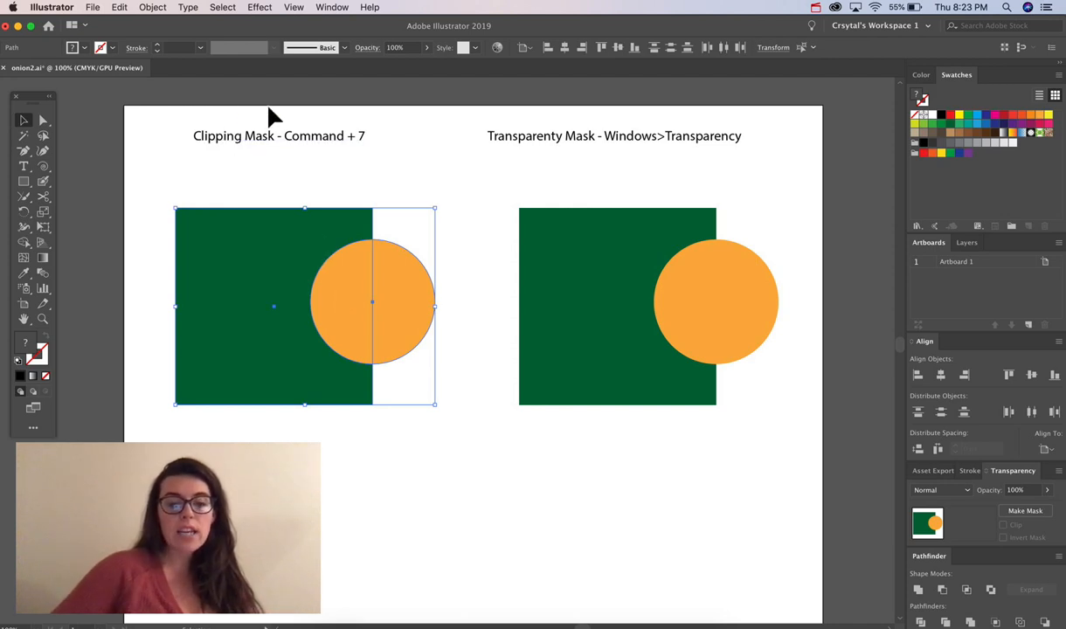
key("super+7")
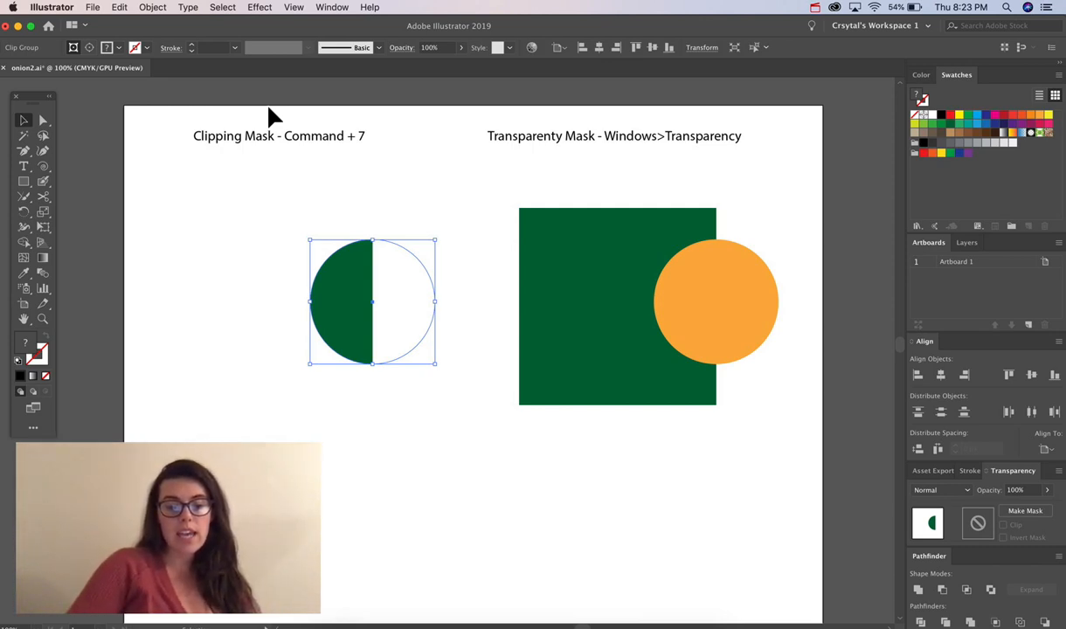
key("super+alt+7")
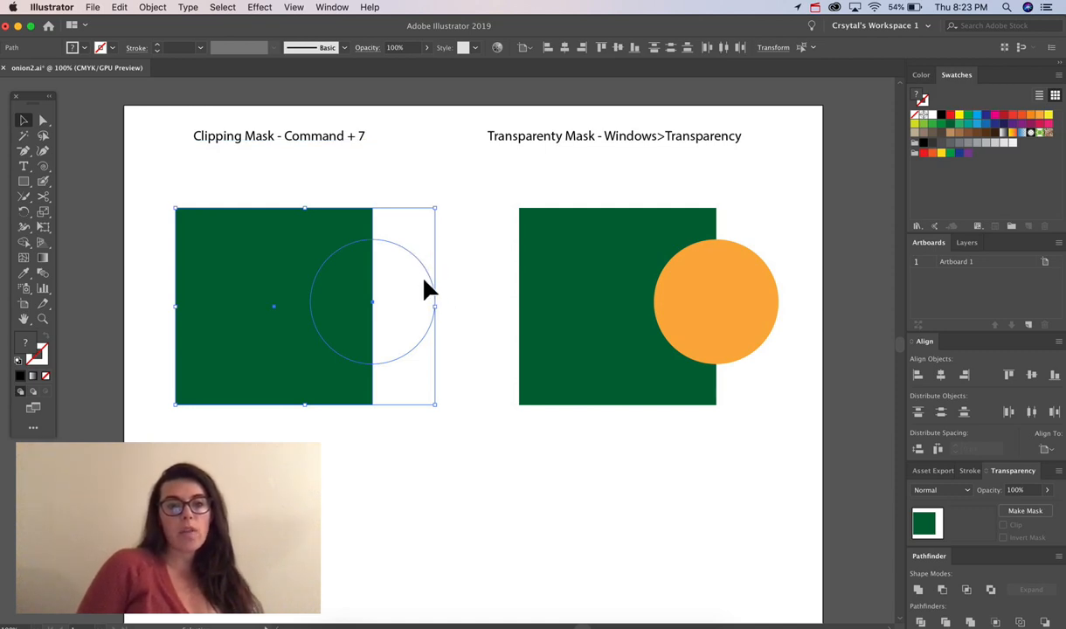
Select the unfilled circle beside the left green square and fill it with the orange swatch again
left_click(456, 271)
left_click_drag(455, 263, 405, 312)
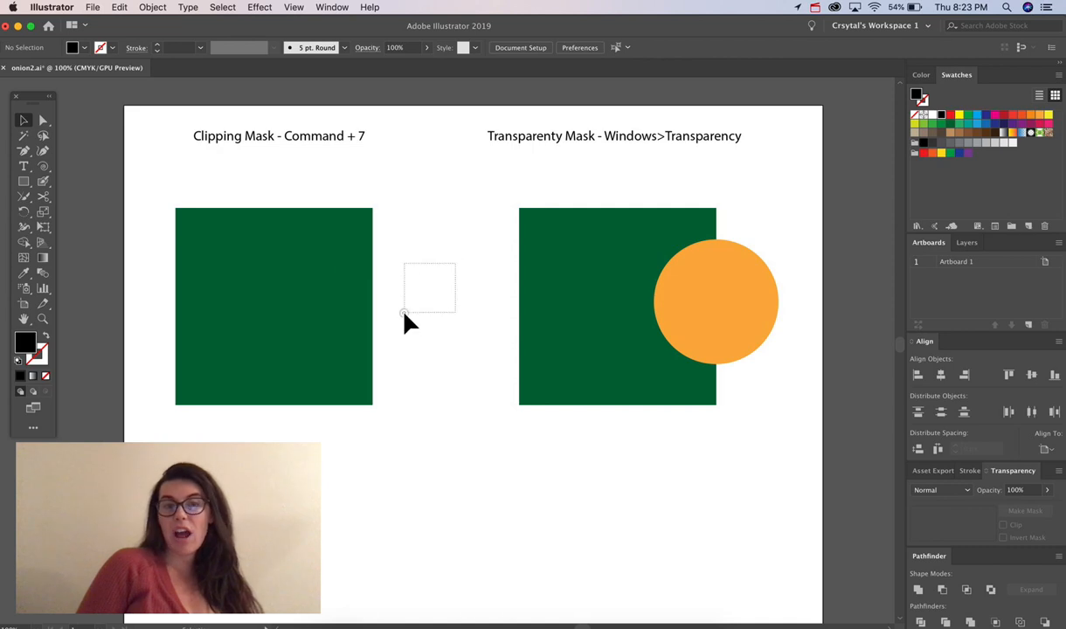
left_click(1040, 116)
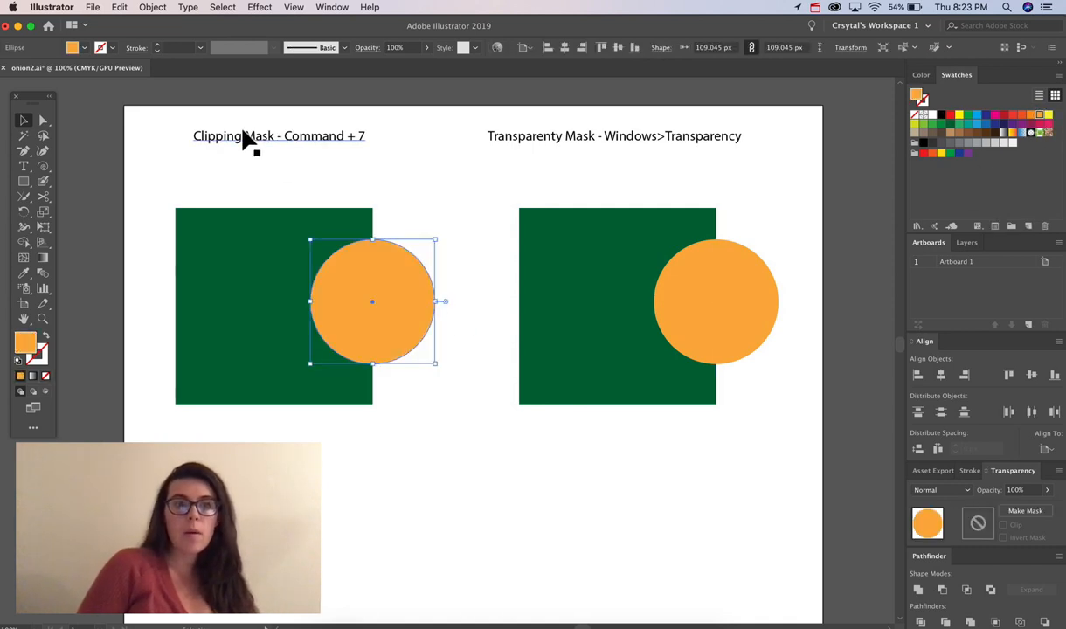
left_click(153, 8)
mouse_move(167, 411)
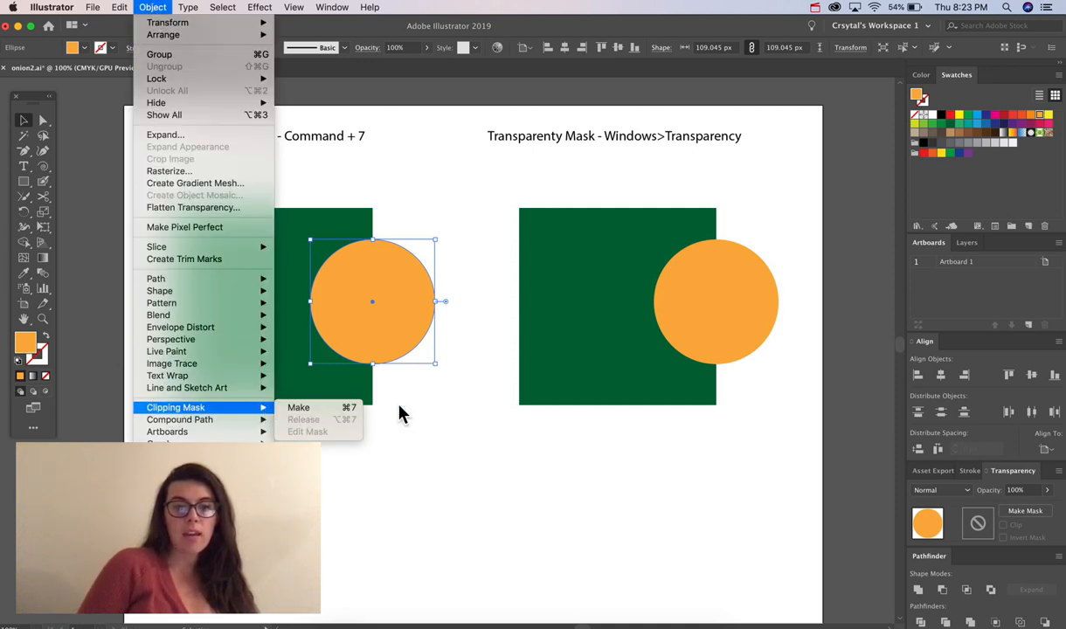
left_click(430, 407)
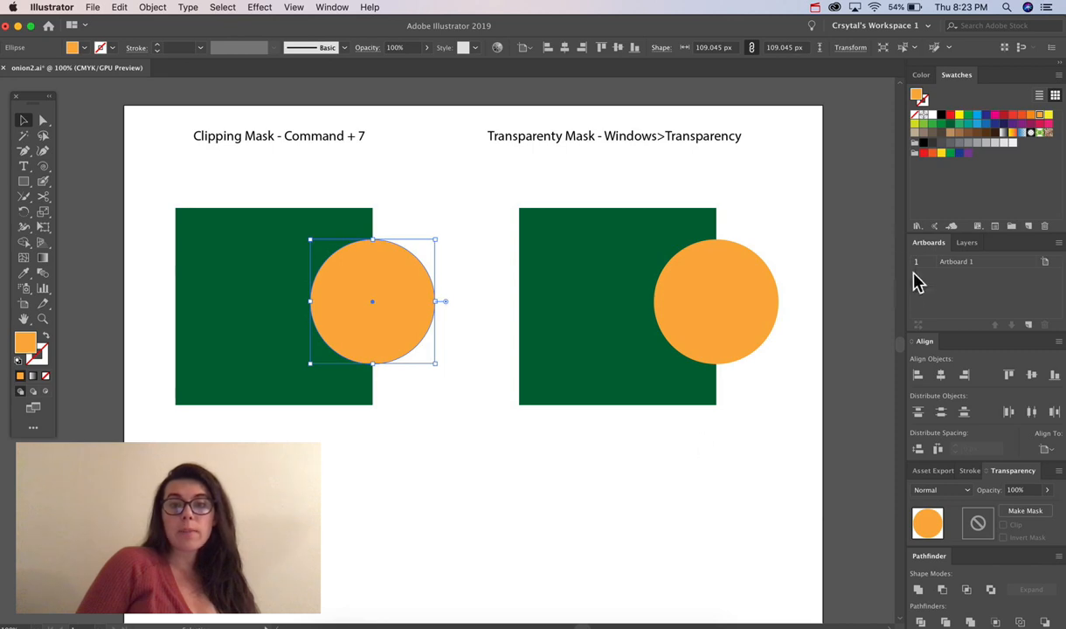
Make an opacity mask from the right green square and its orange circle, and deselect the result
left_click_drag(753, 201, 665, 327)
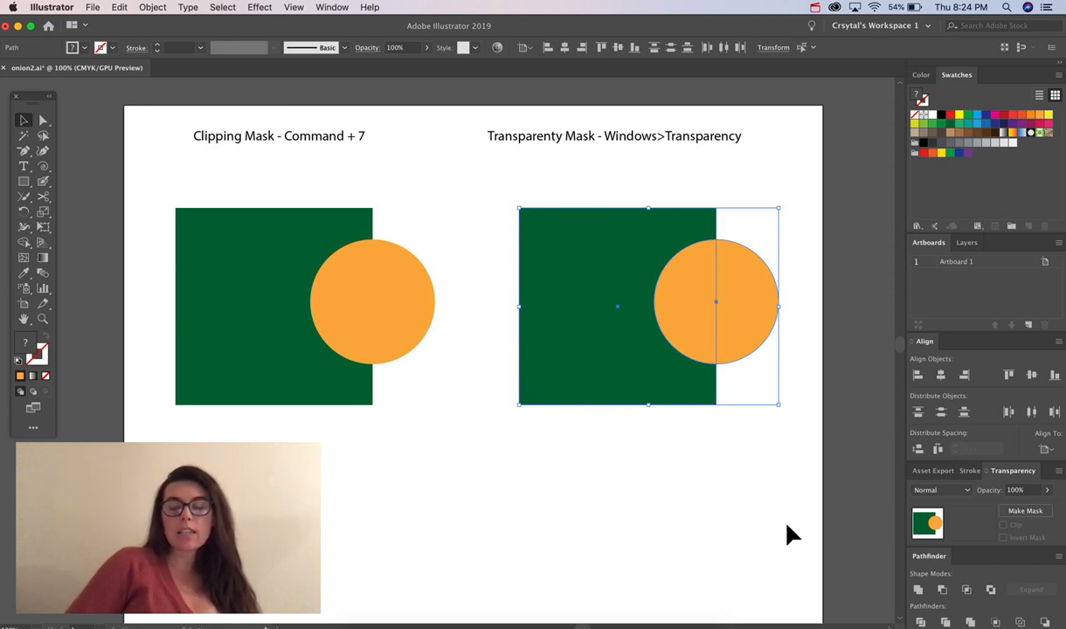
left_click(1035, 513)
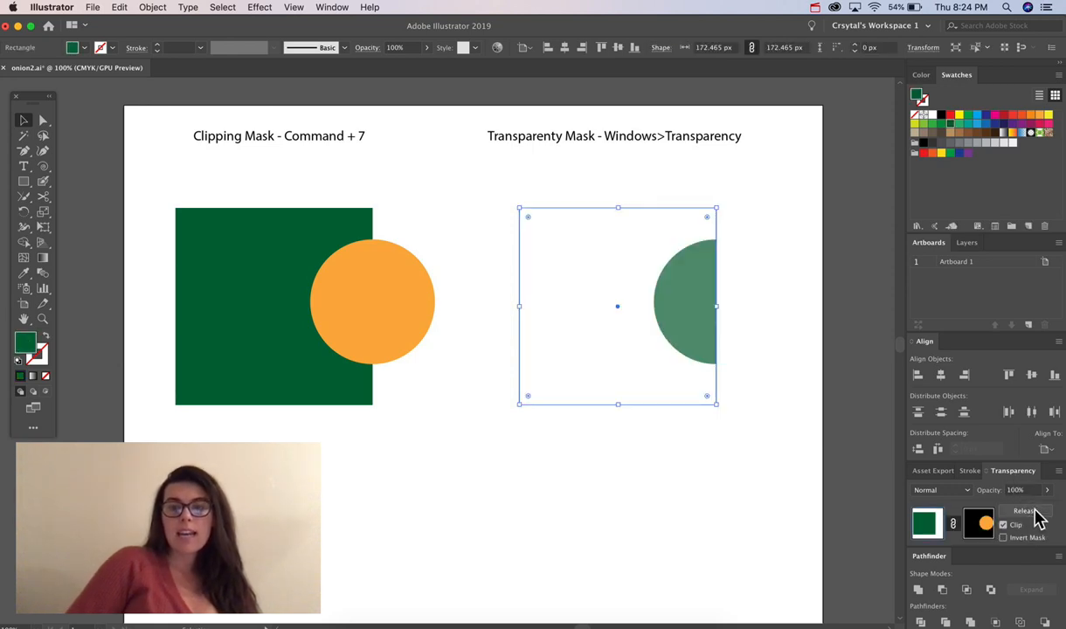
left_click(718, 447)
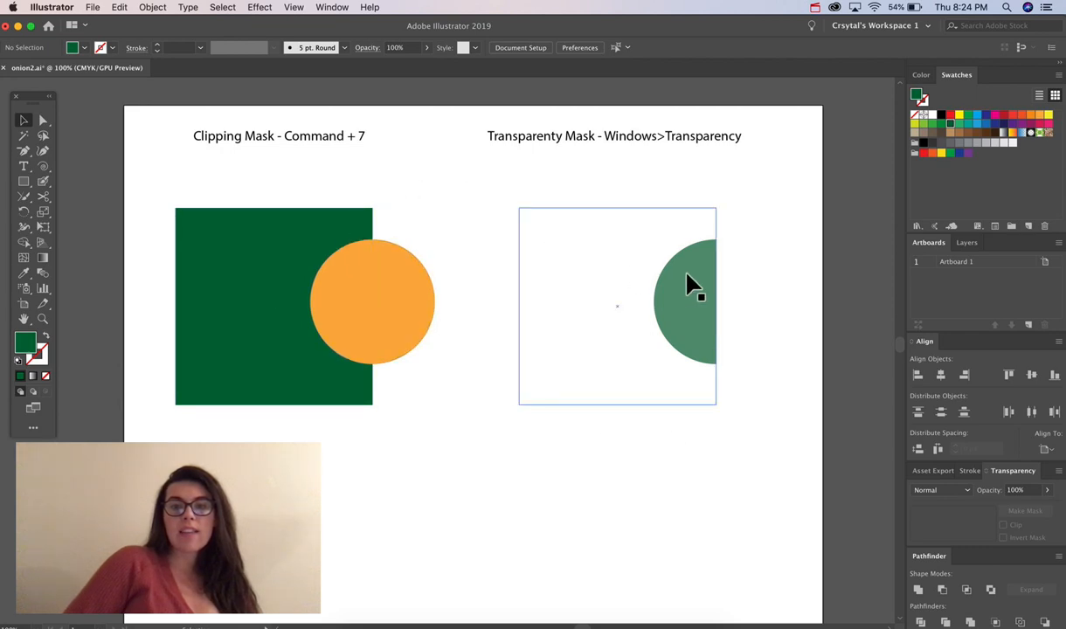
Make a clipping mask from the left green square and orange circle, and deselect the result
left_click(349, 293)
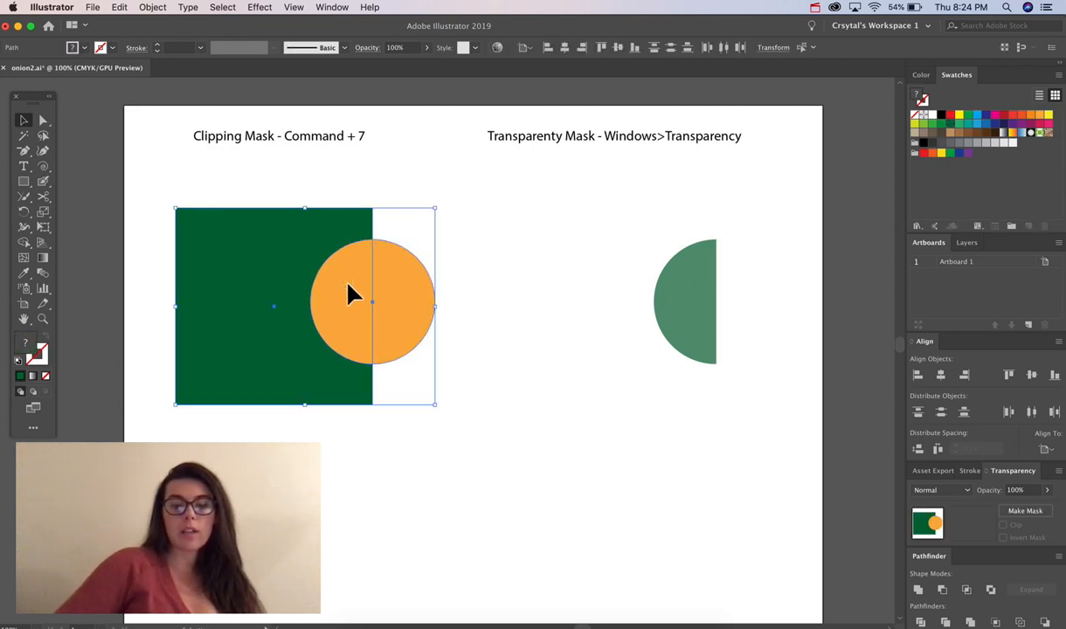
key("super+7")
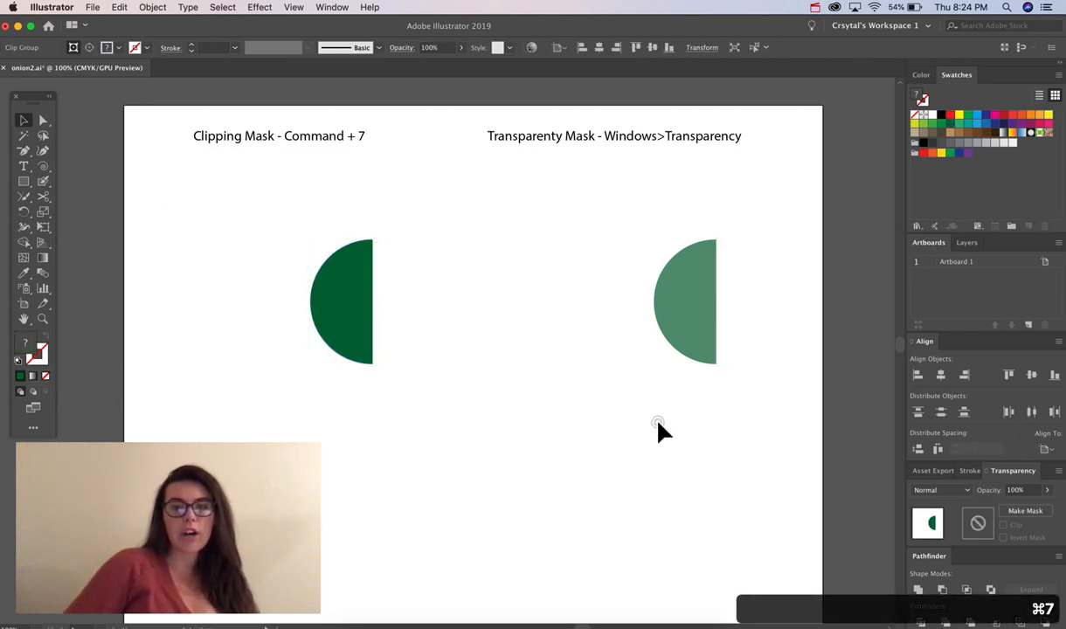
left_click(658, 424)
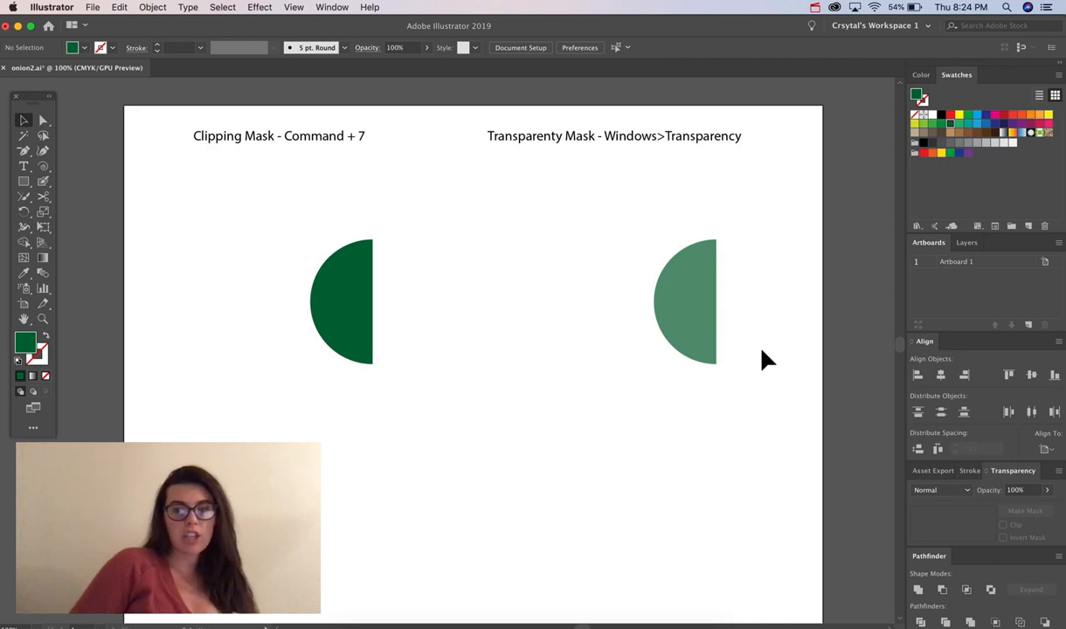
Try the Multiply and Overlay blending modes on the opacity-masked right square and return it to Normal
left_click(690, 322)
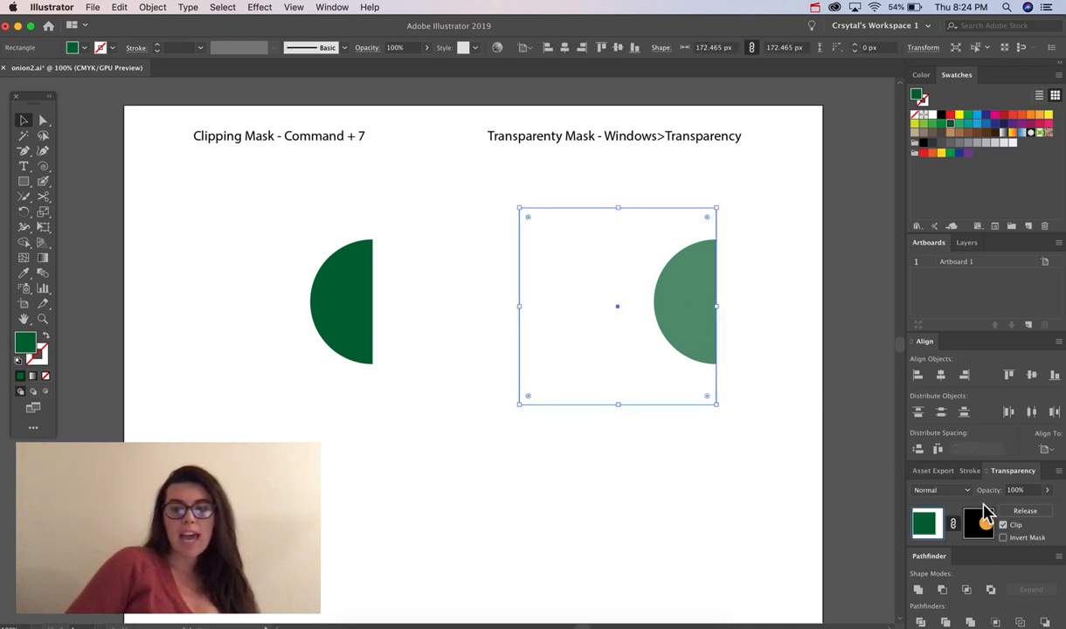
left_click(944, 490)
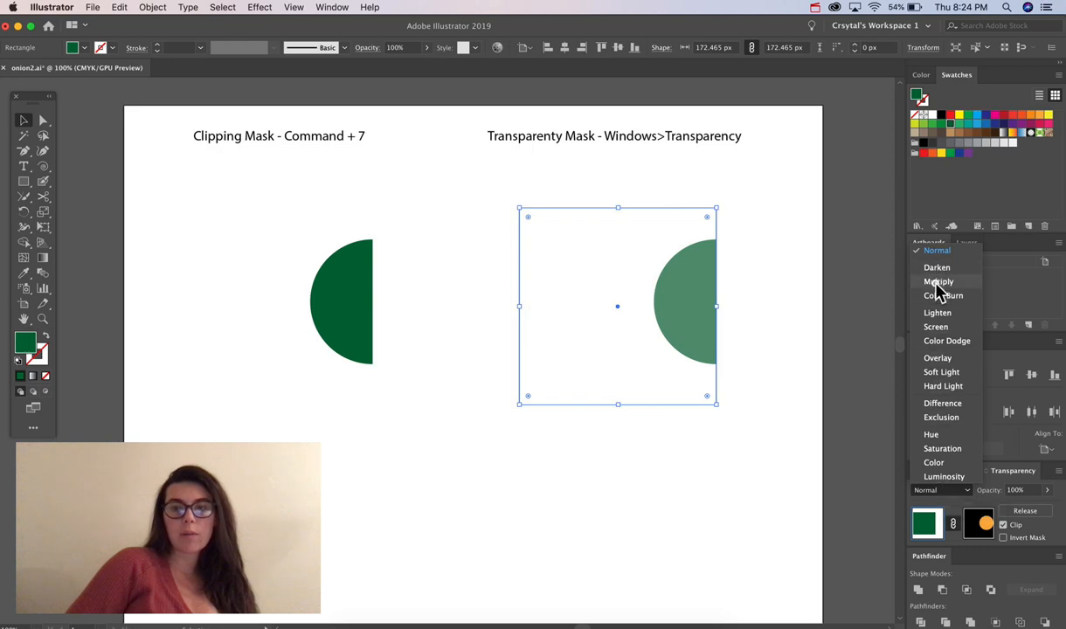
left_click(940, 282)
left_click(933, 491)
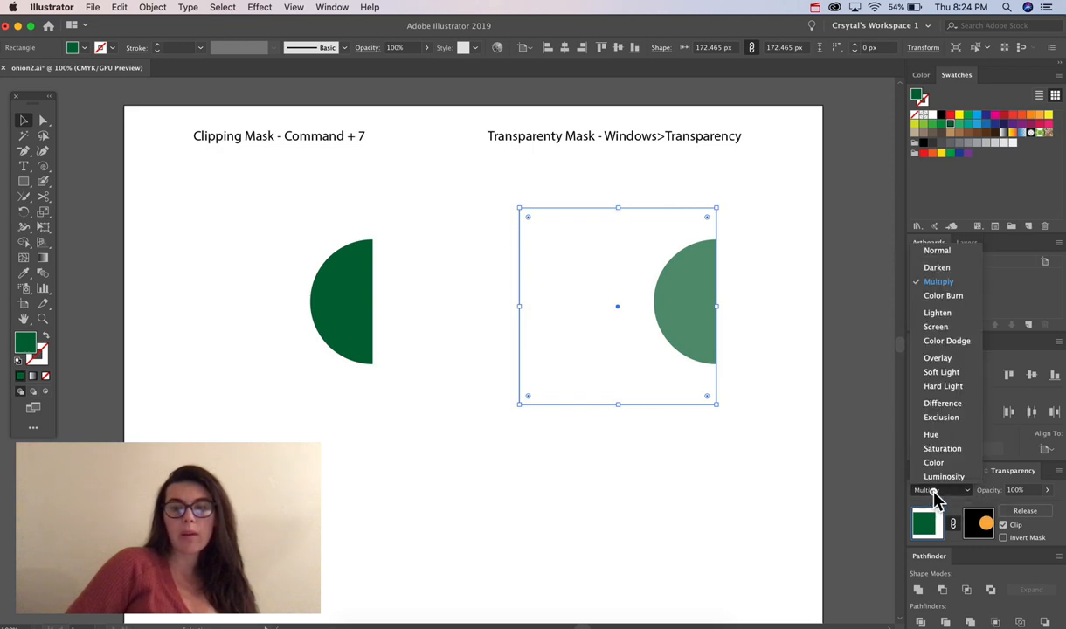
left_click(932, 360)
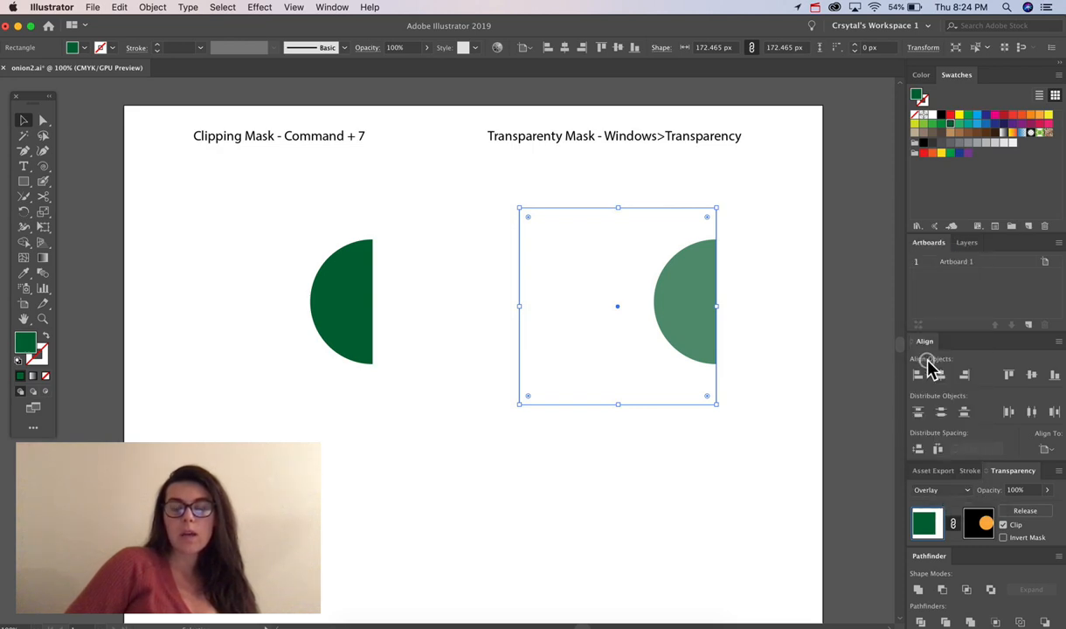
left_click(931, 488)
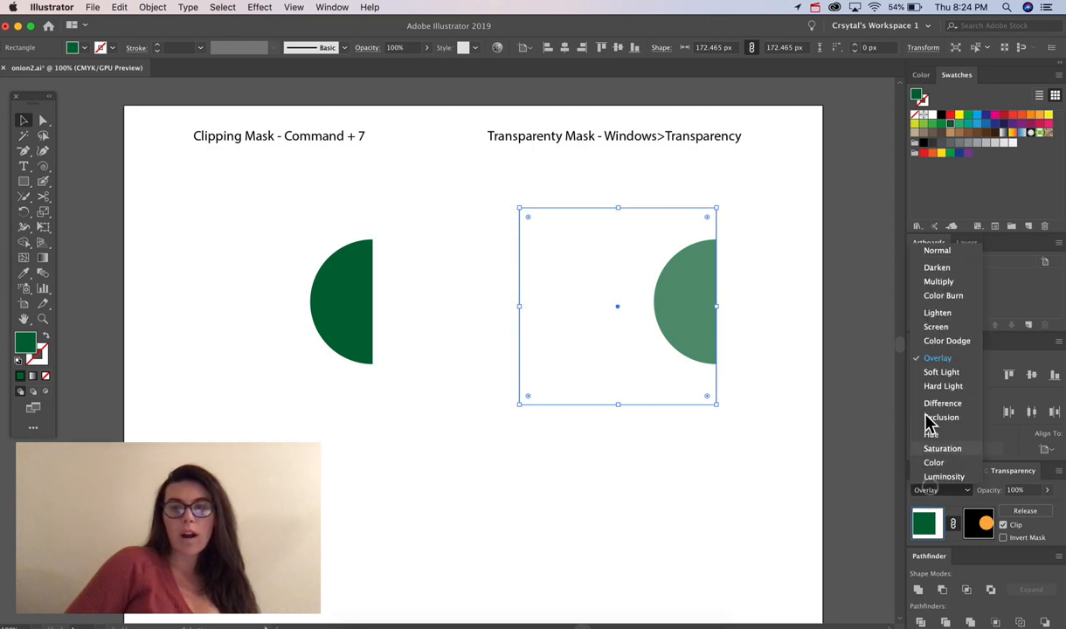
left_click(932, 250)
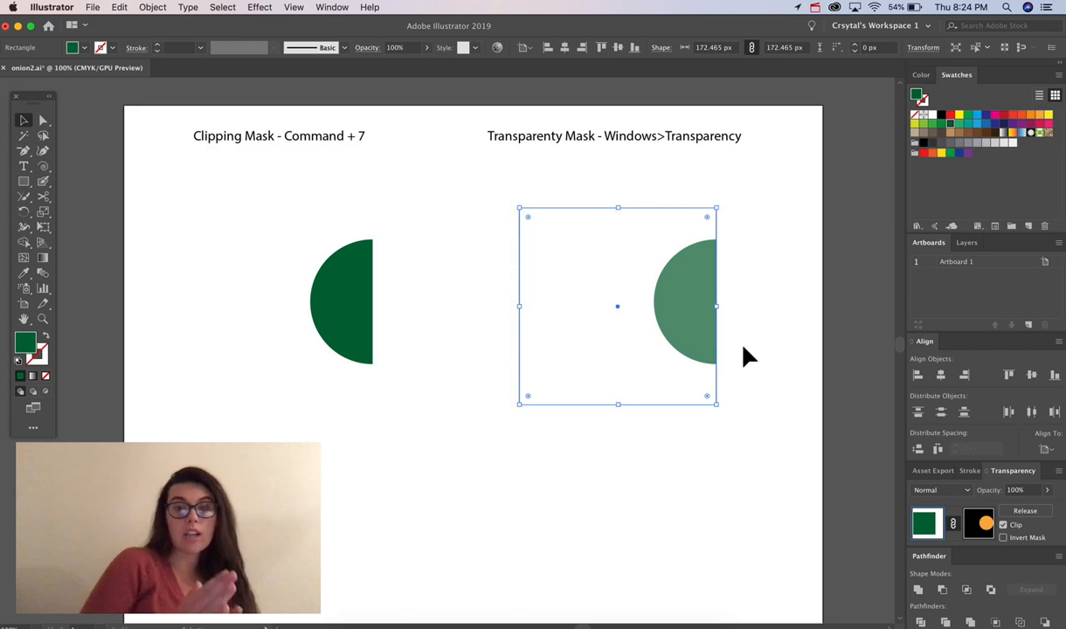
Release the right square's opacity mask and fill its orange circle with black
key("super+alt+7")
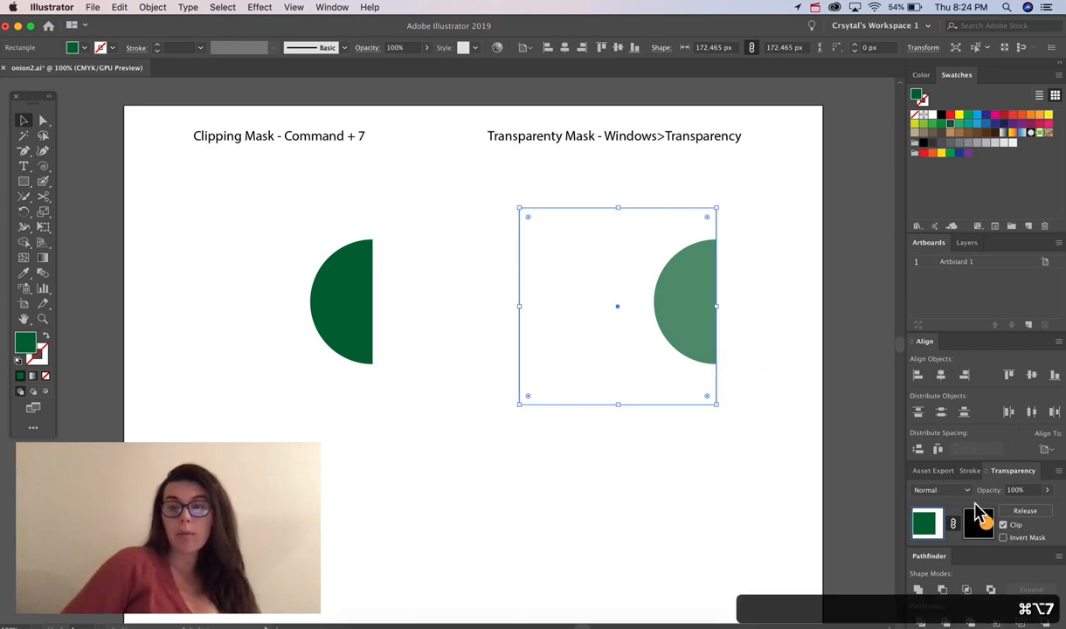
left_click(1025, 510)
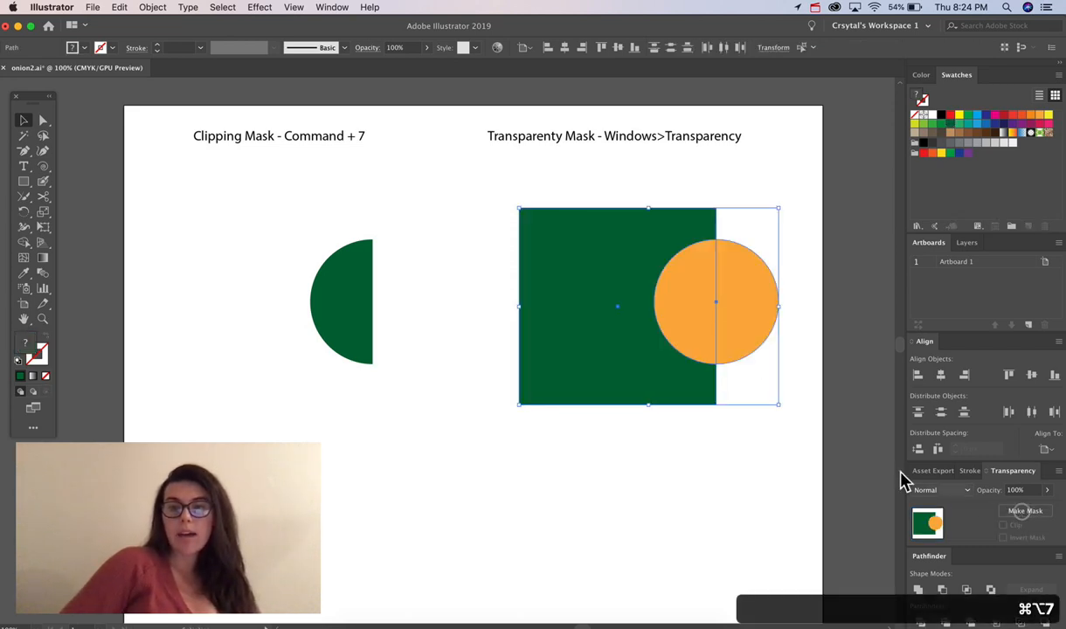
left_click(741, 331)
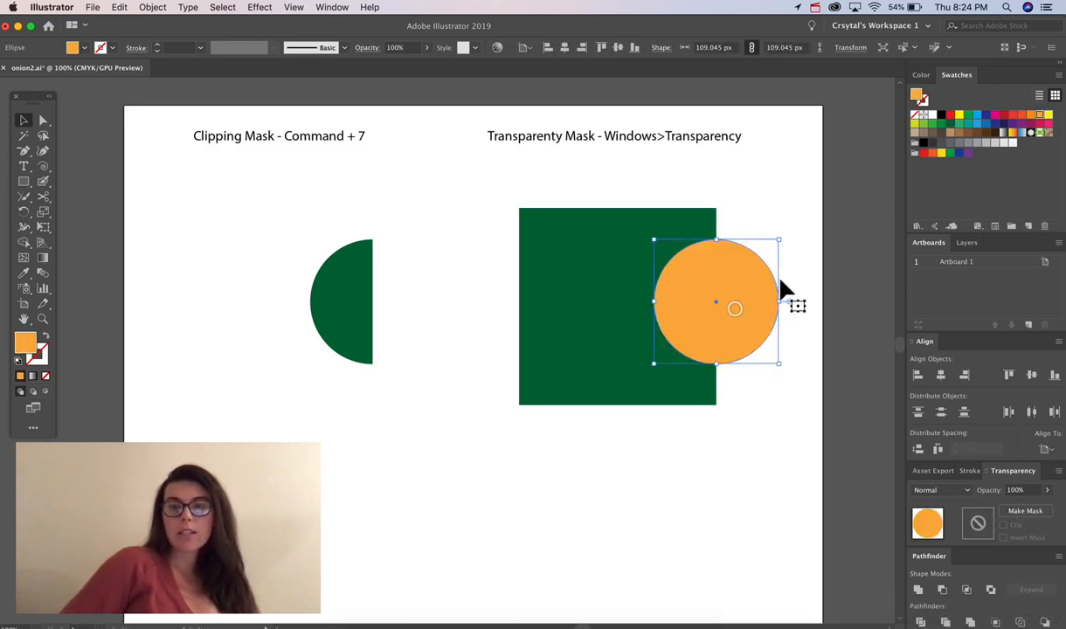
left_click(923, 143)
Show the swatches in Small List View and fill the right circle with [Registration], followed by Black
left_click(1058, 77)
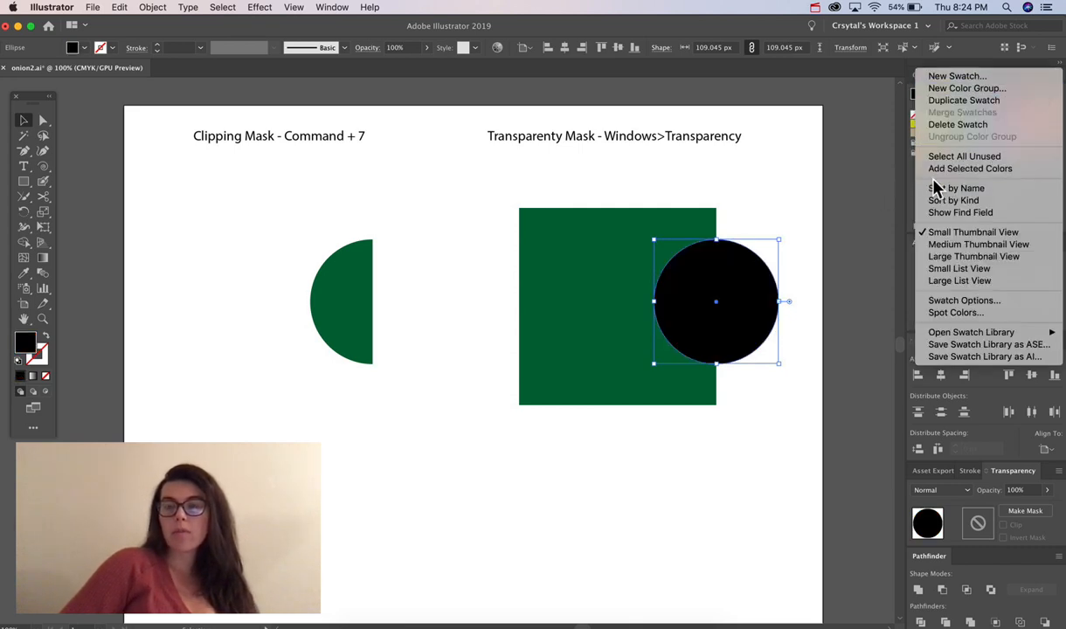
left_click(945, 270)
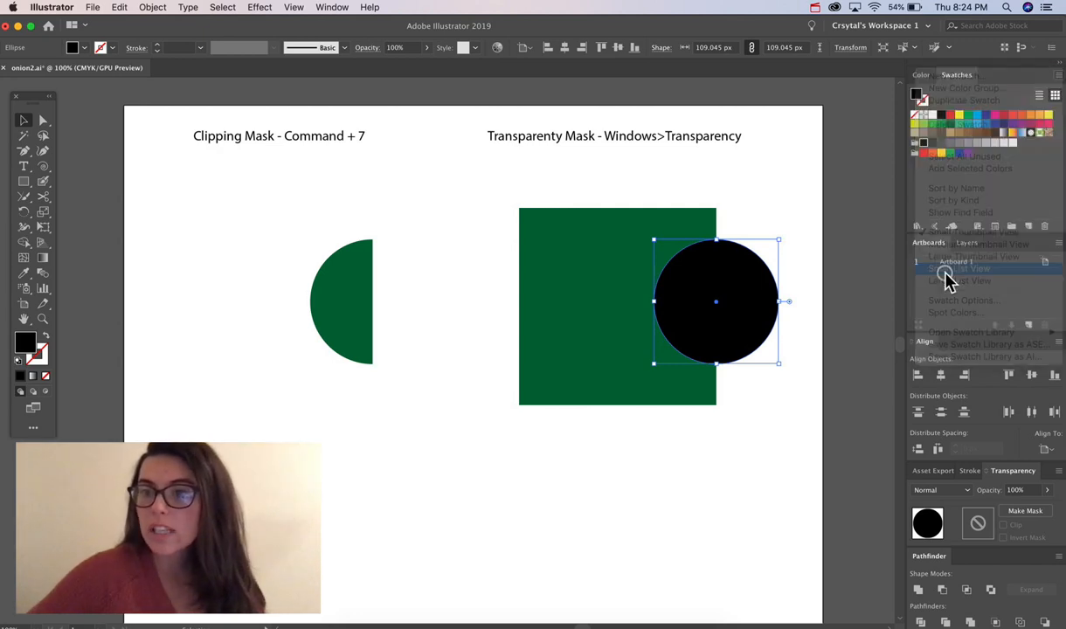
scroll(964, 160, "up", 5)
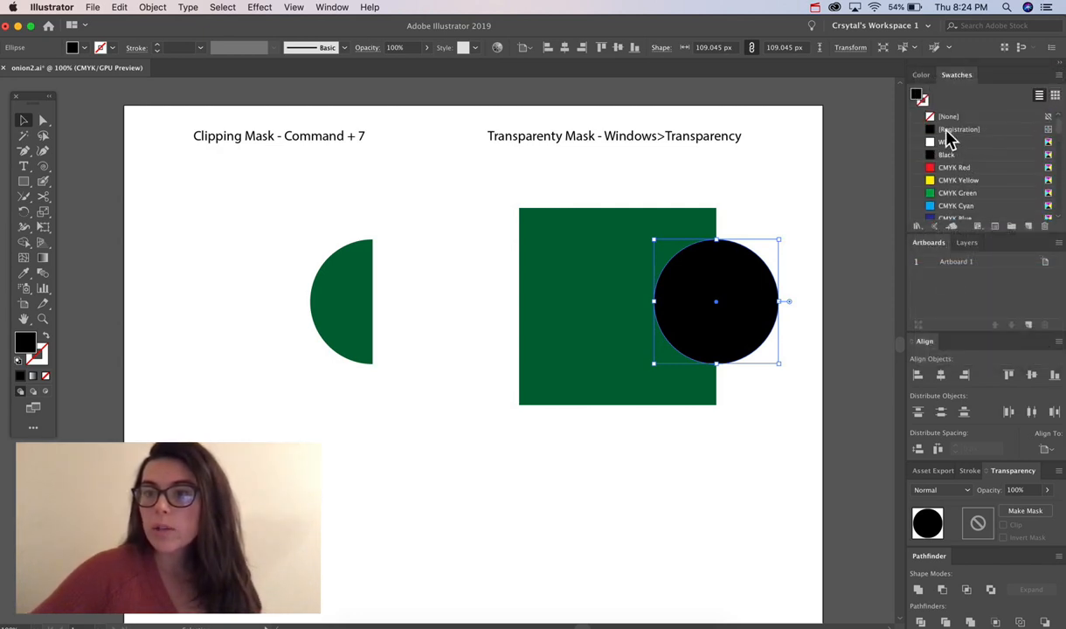
left_click(926, 130)
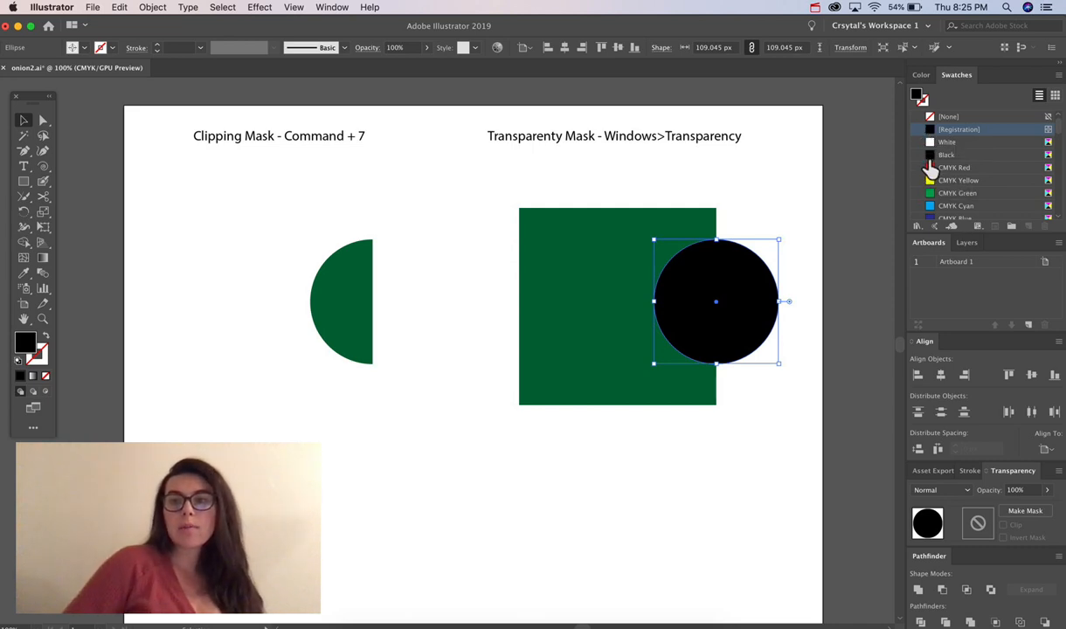
left_click(929, 155)
Try an opacity mask from the right green square and the Black-filled circle, and undo it
left_click_drag(770, 195, 692, 292)
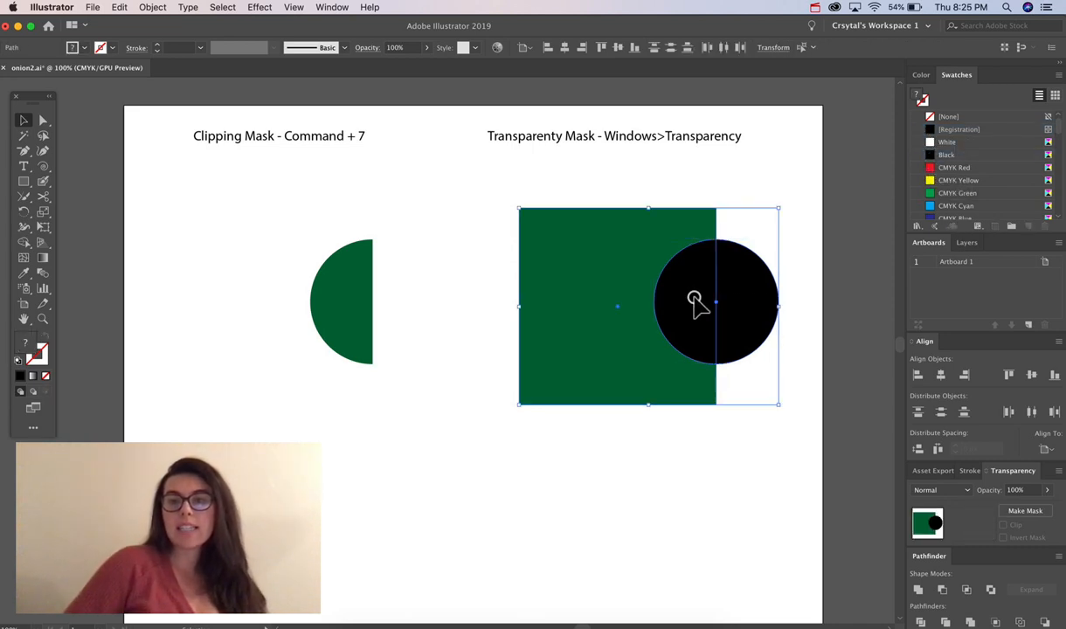
left_click(1028, 511)
left_click(690, 509)
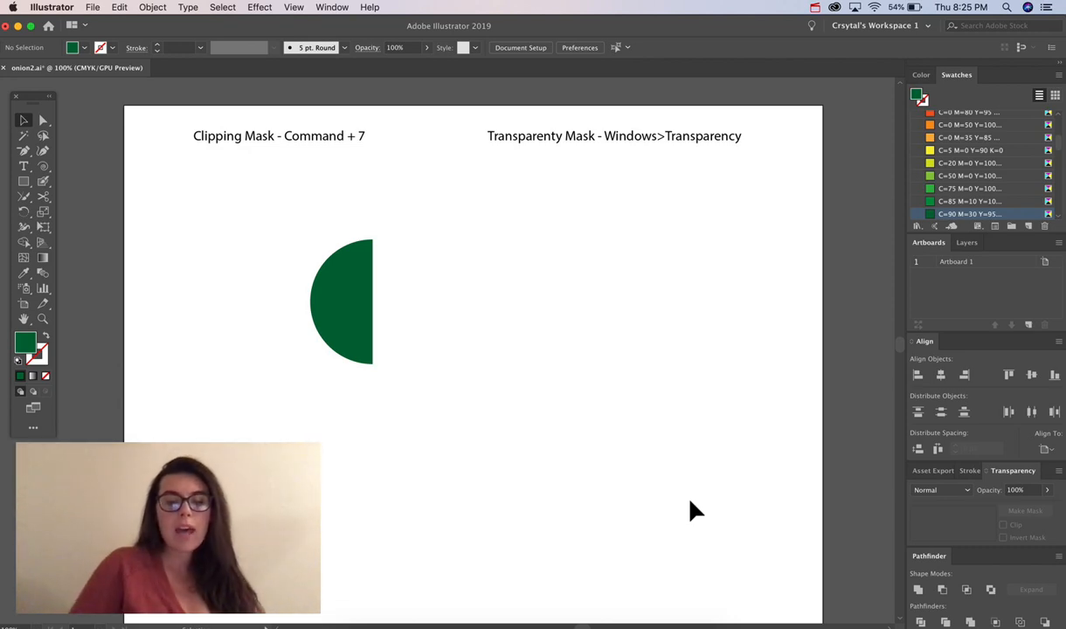
key("super+z")
Fill the right circle with [Registration] and use it as the green square's opacity mask with Clip turned off
left_click(736, 295)
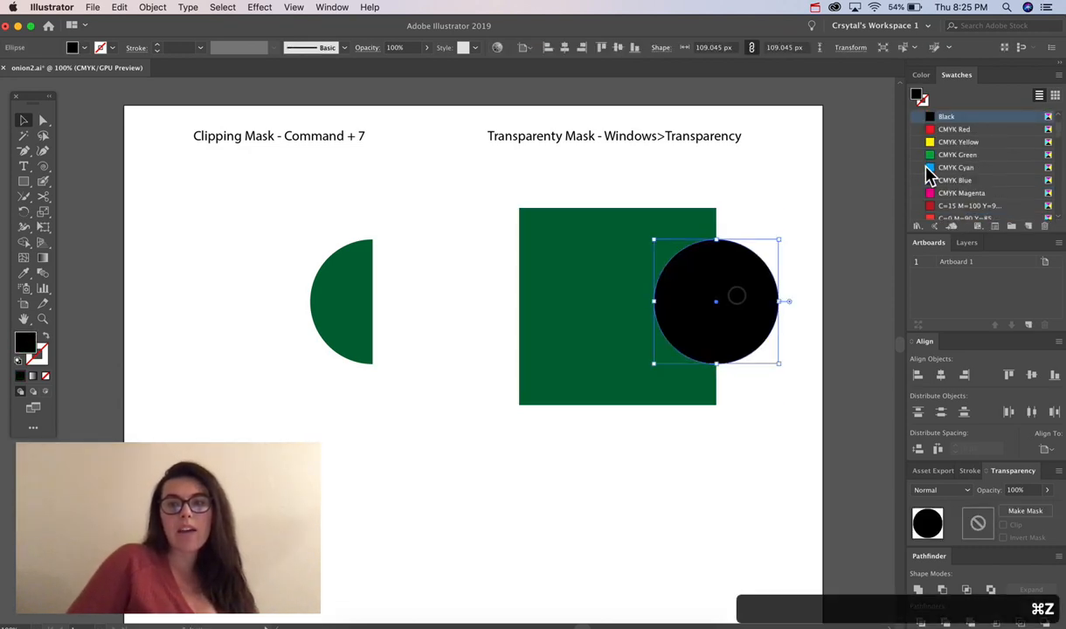
left_click(928, 129)
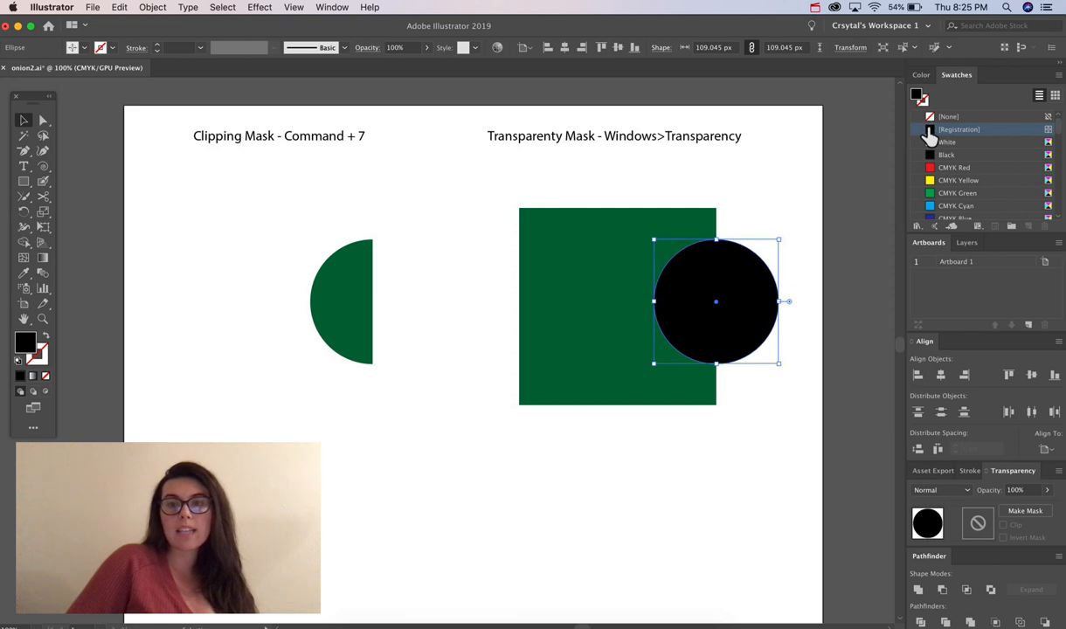
left_click_drag(750, 217, 704, 289)
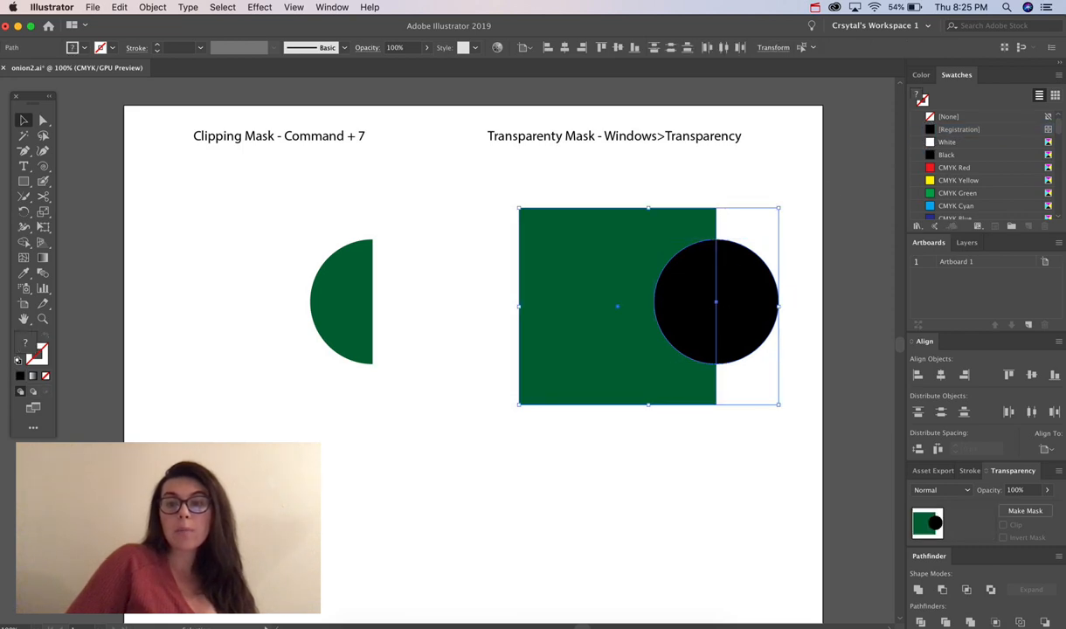
left_click(1038, 514)
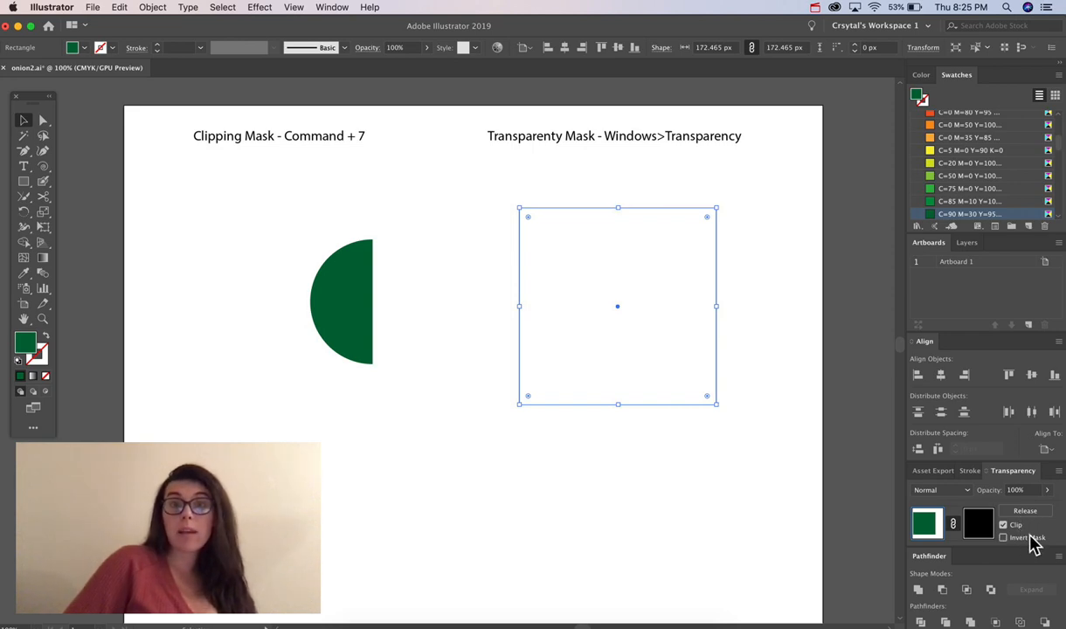
left_click(1004, 526)
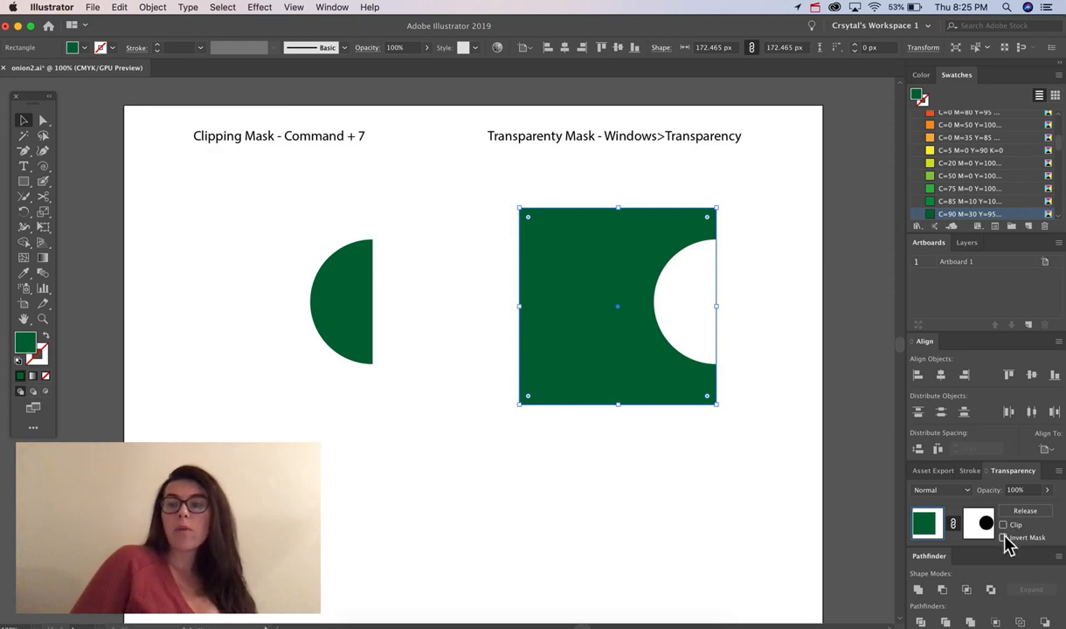
Try Invert Mask on the right square's opacity mask with Clip off and on, and turn both options off
left_click(1004, 539)
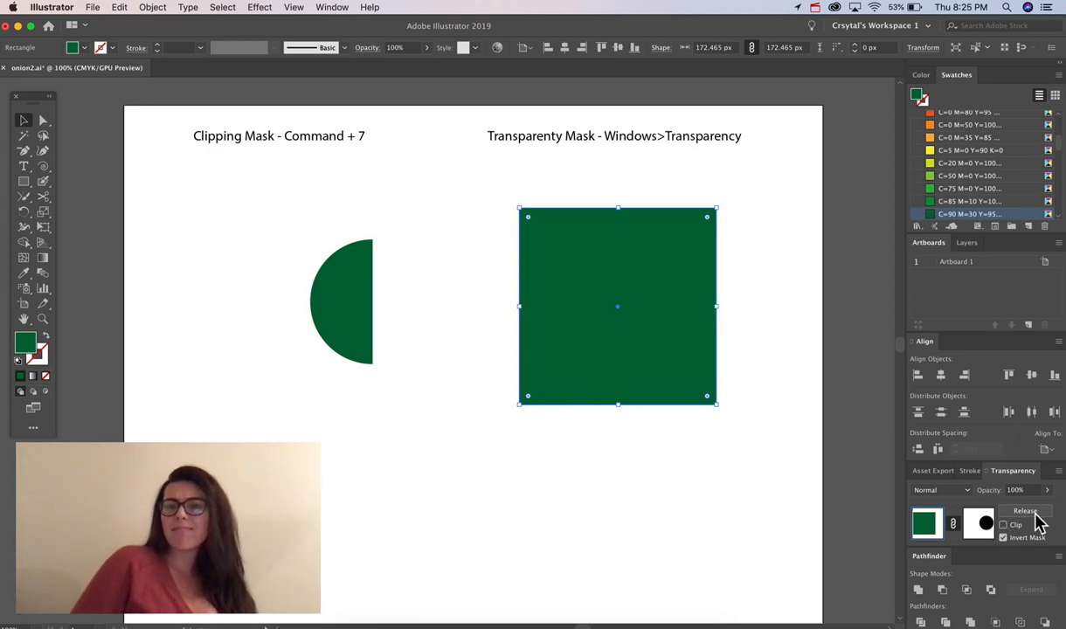
left_click(1004, 526)
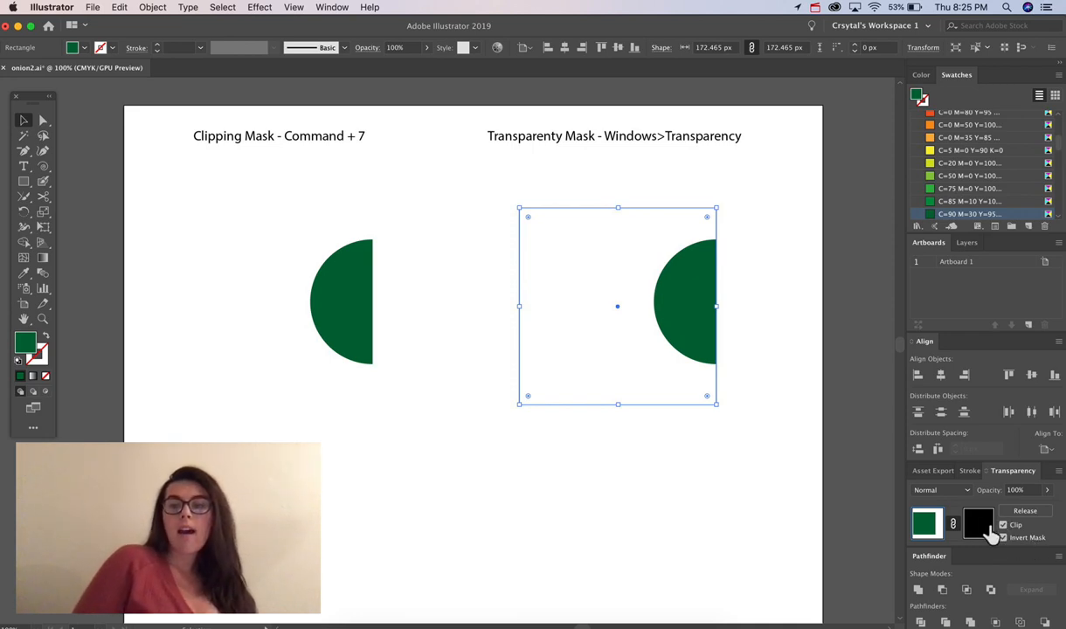
left_click(1004, 525)
left_click(1004, 539)
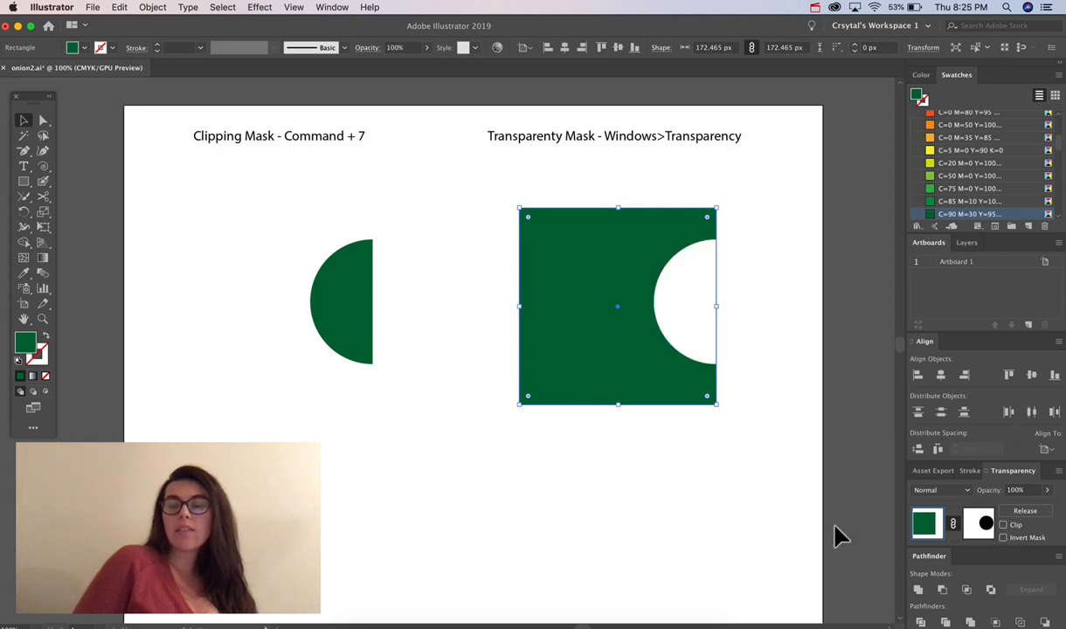